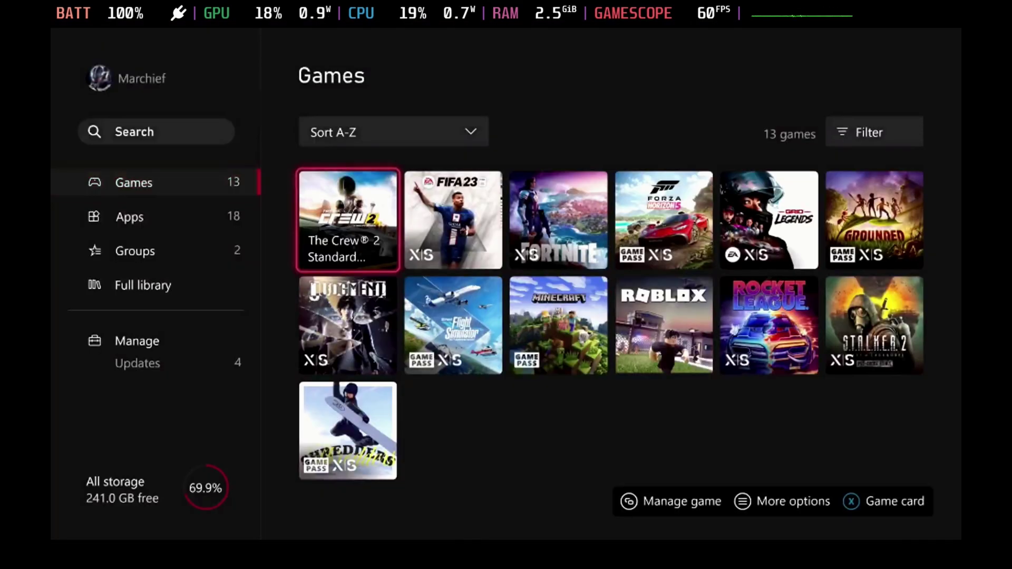
Launch Judgment from the console's installed games list
{"action": "key", "text": "Down"}
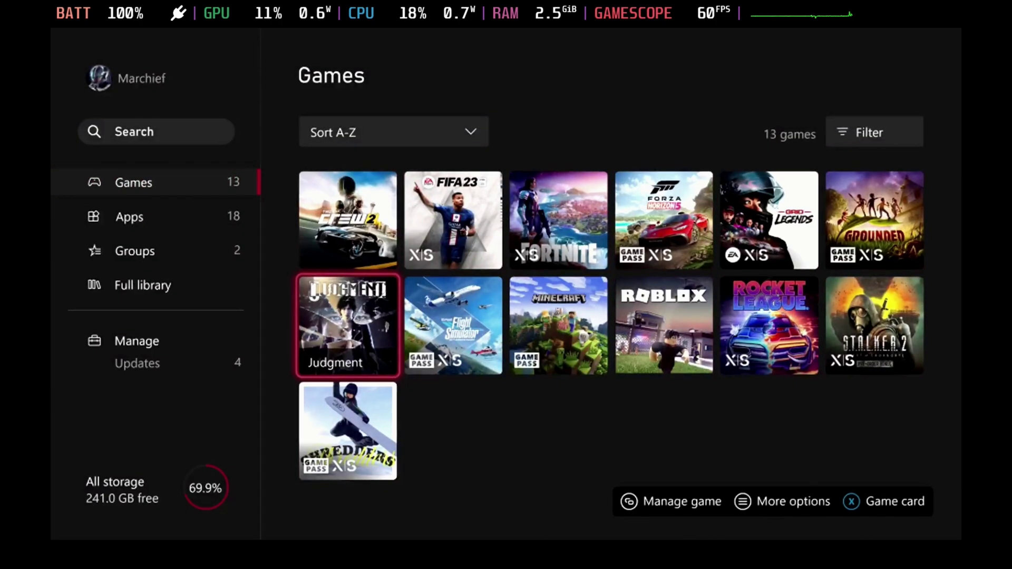
{"action": "key", "text": "Return"}
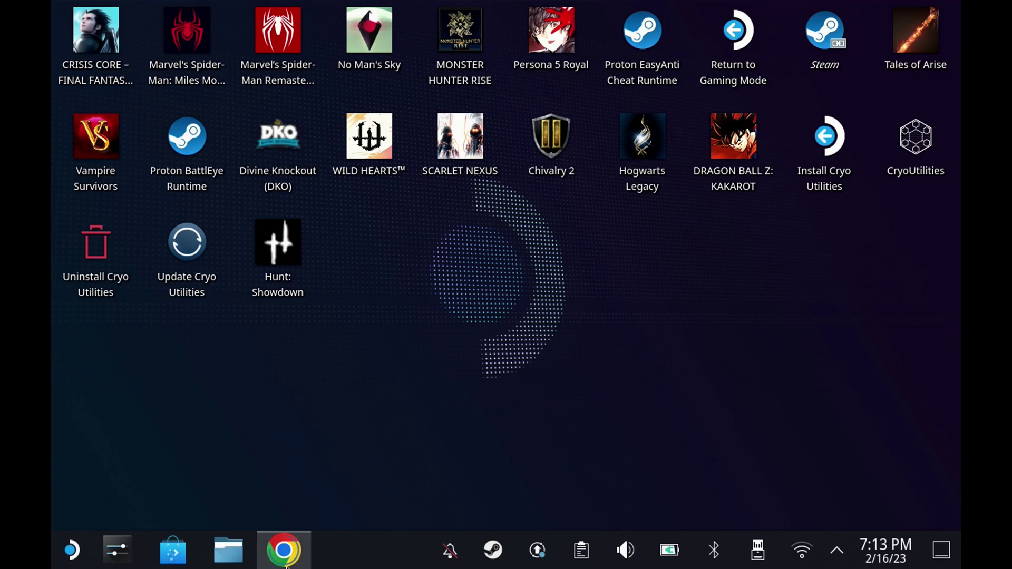
Open Chrome, search Google for "greenlight xbox" and open the unknownskl/xbox-xcloud-client releases page on GitHub
{"action": "left_click", "coordinate": [285, 554]}
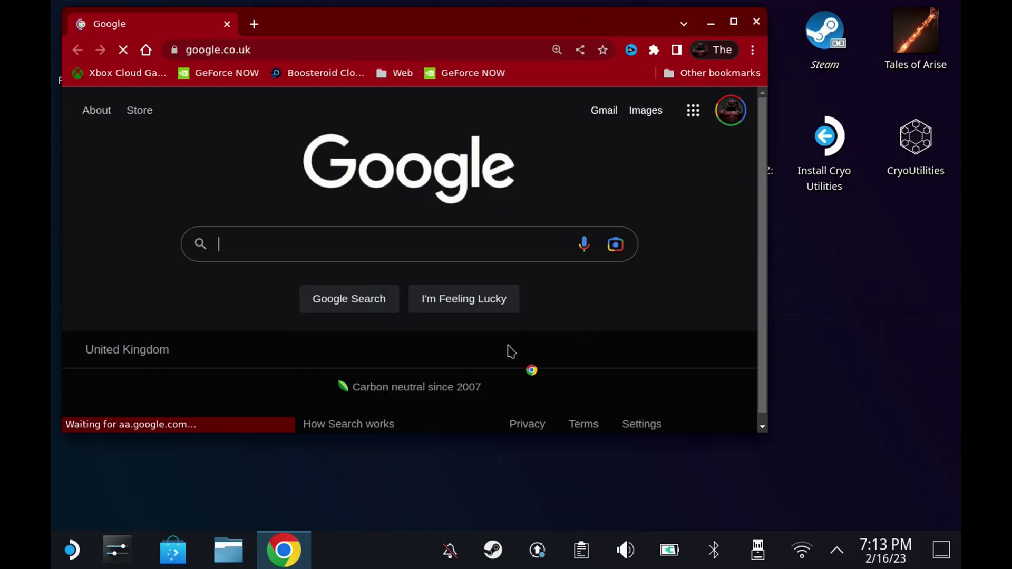
{"action": "left_click", "coordinate": [400, 255]}
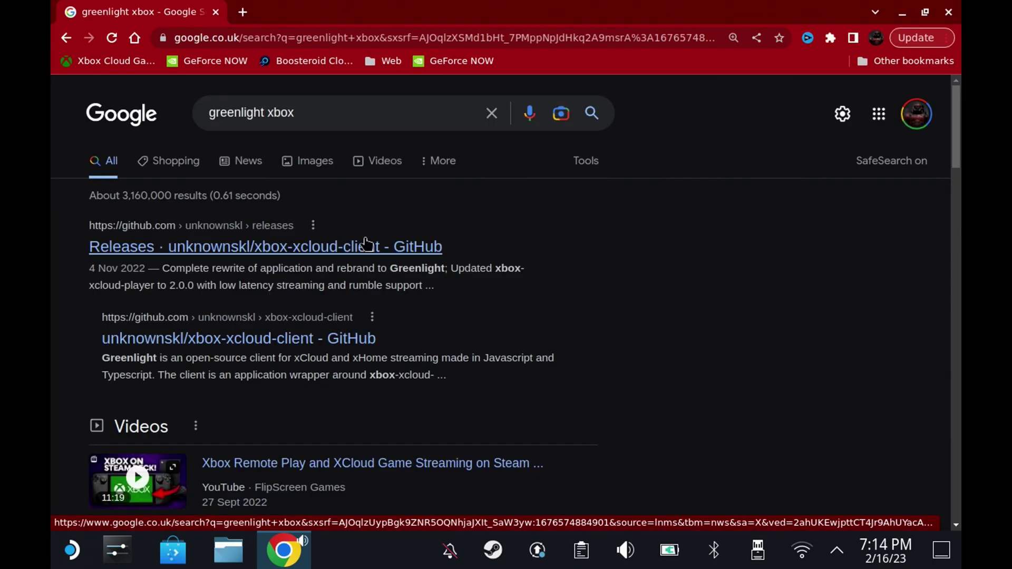
{"action": "left_click", "coordinate": [301, 247]}
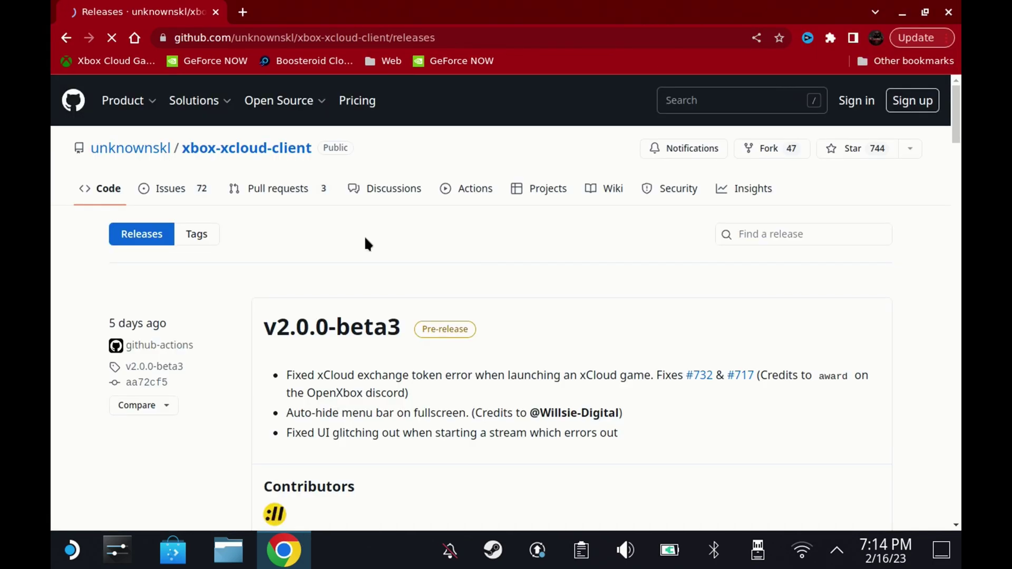
Download Greenlight-2.0.0-beta3.AppImage from the v2.0.0-beta3 release assets and save it to the desktop
{"action": "scroll", "coordinate": [737, 242], "scroll_direction": "down", "scroll_amount": 3}
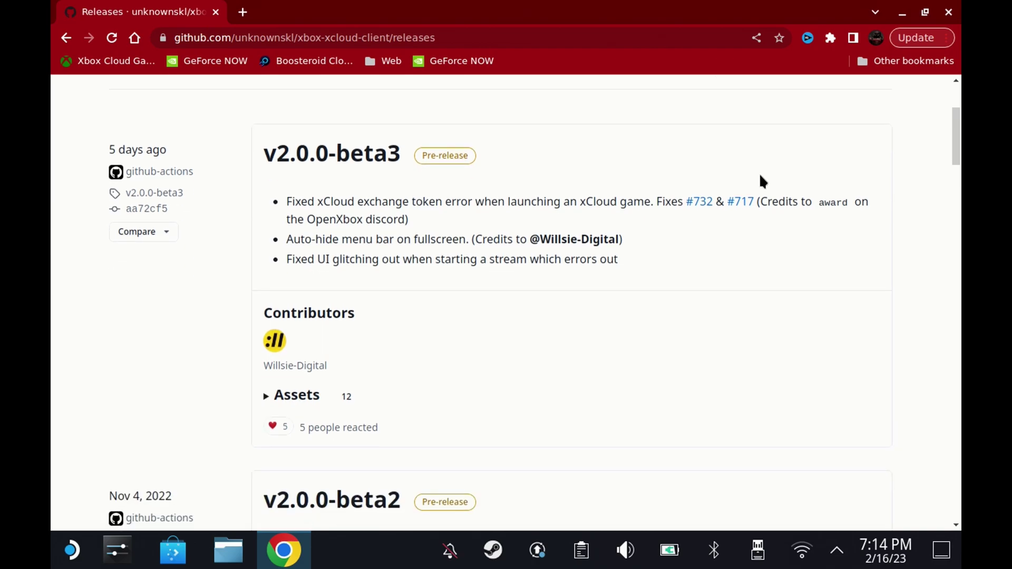
{"action": "scroll", "coordinate": [734, 224], "scroll_direction": "down", "scroll_amount": 3}
{"action": "left_click", "coordinate": [278, 242]}
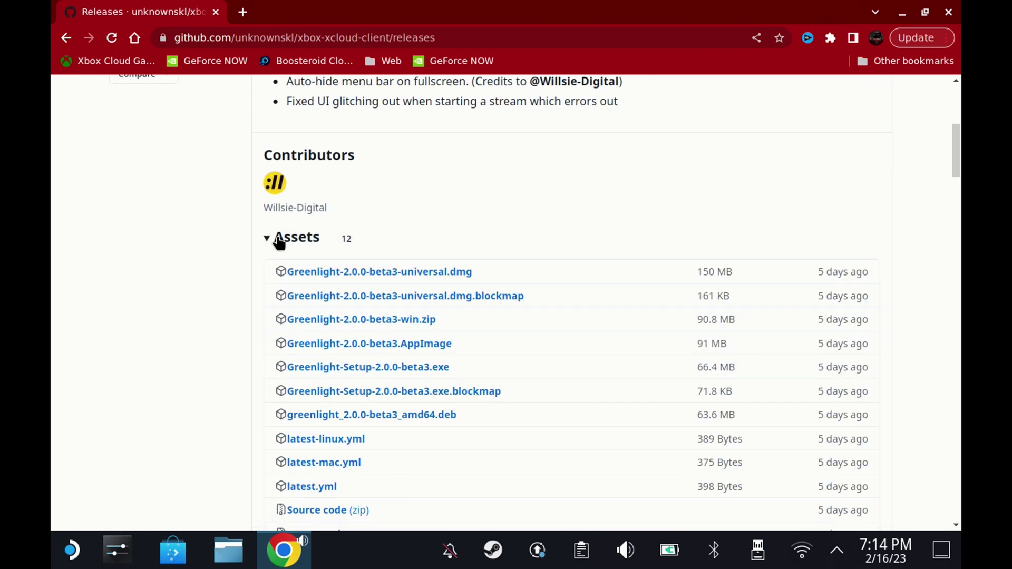
{"action": "left_click", "coordinate": [429, 344]}
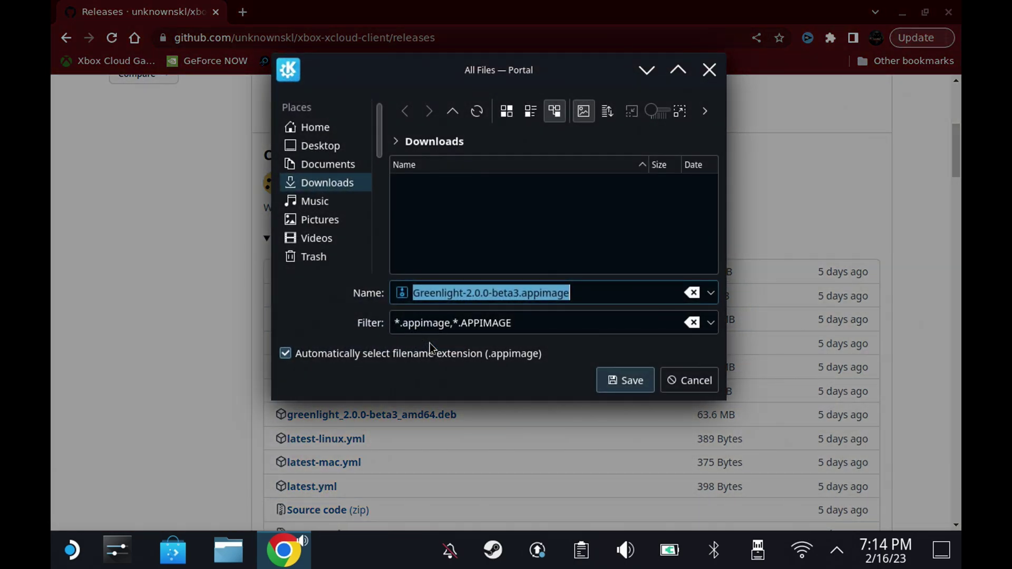
{"action": "left_click", "coordinate": [334, 193]}
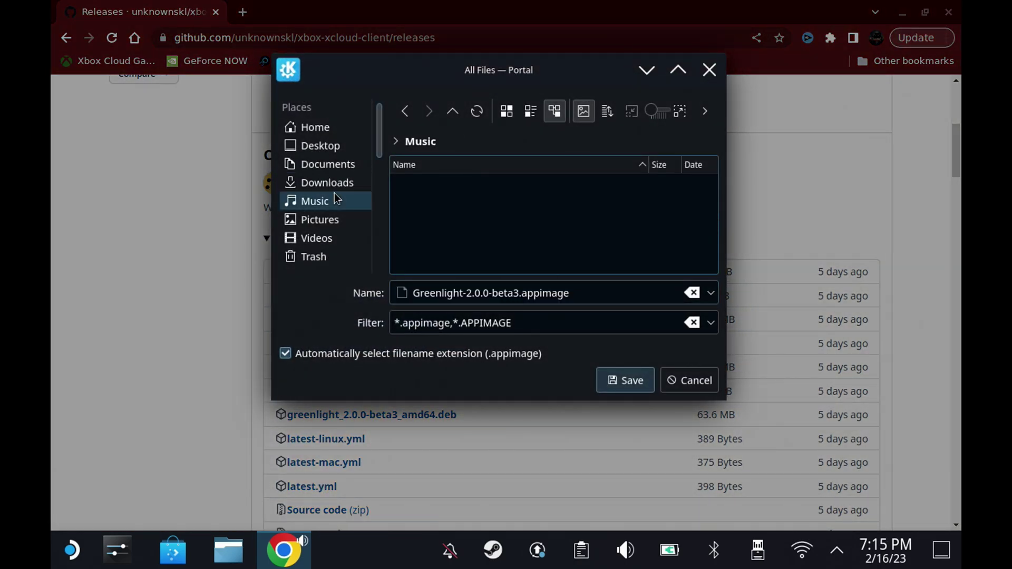
{"action": "left_click", "coordinate": [338, 182]}
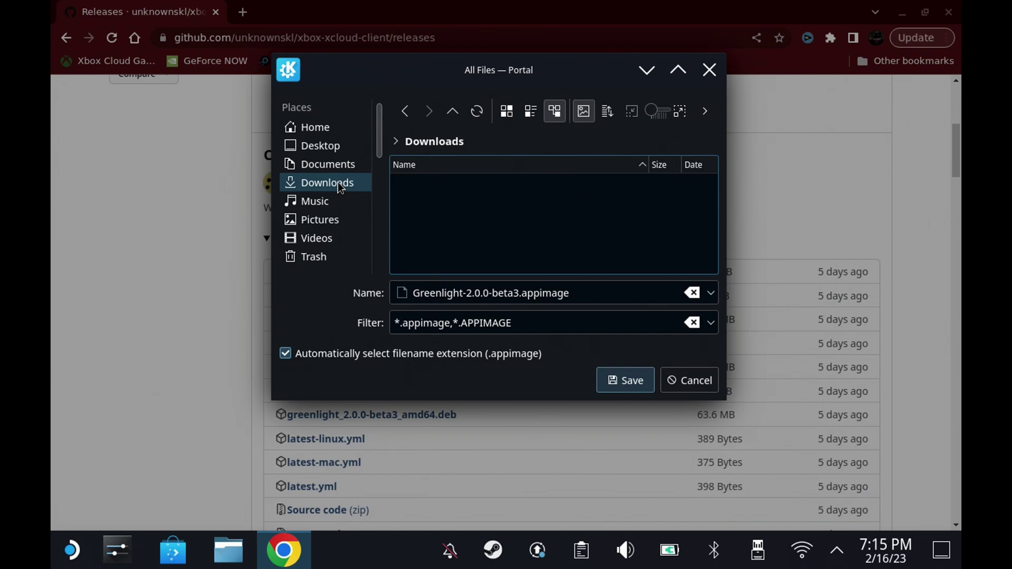
{"action": "left_click", "coordinate": [902, 12]}
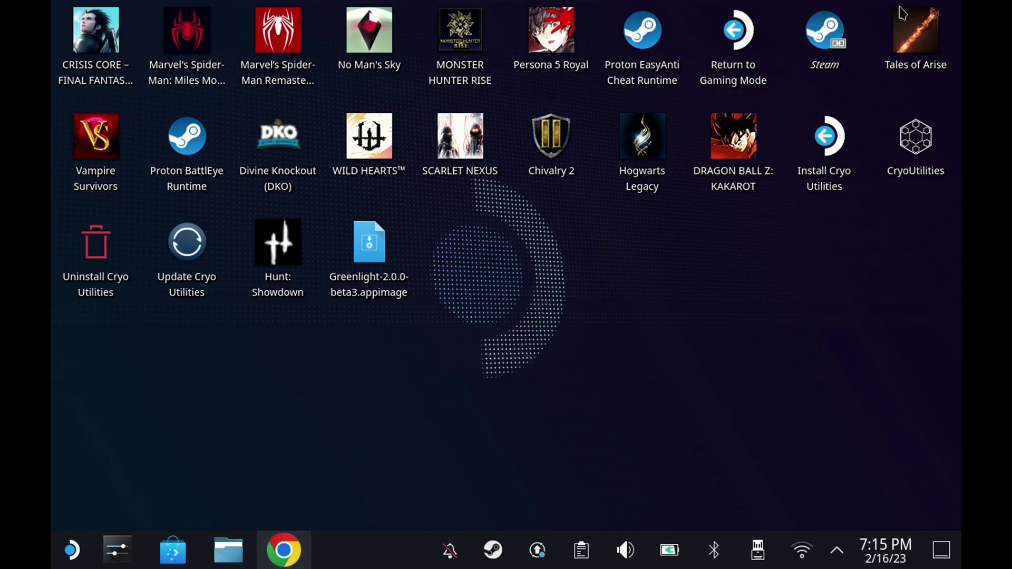
Execute the Greenlight-2.0.0-beta3.appimage file on the desktop, choosing not to be asked again
{"action": "right_click", "coordinate": [374, 263]}
{"action": "double_click", "coordinate": [368, 254]}
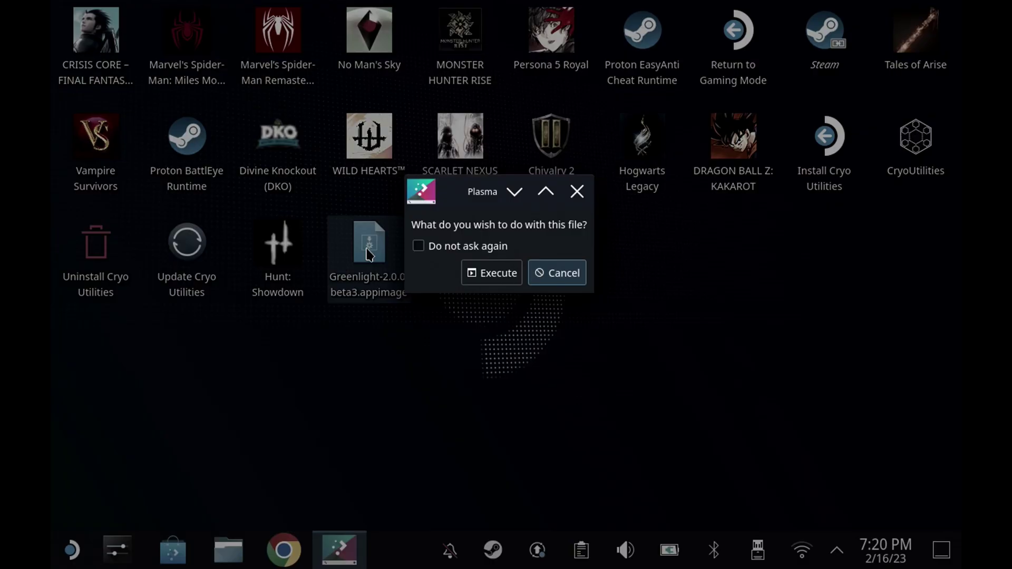
{"action": "left_click", "coordinate": [428, 247]}
{"action": "left_click", "coordinate": [493, 273]}
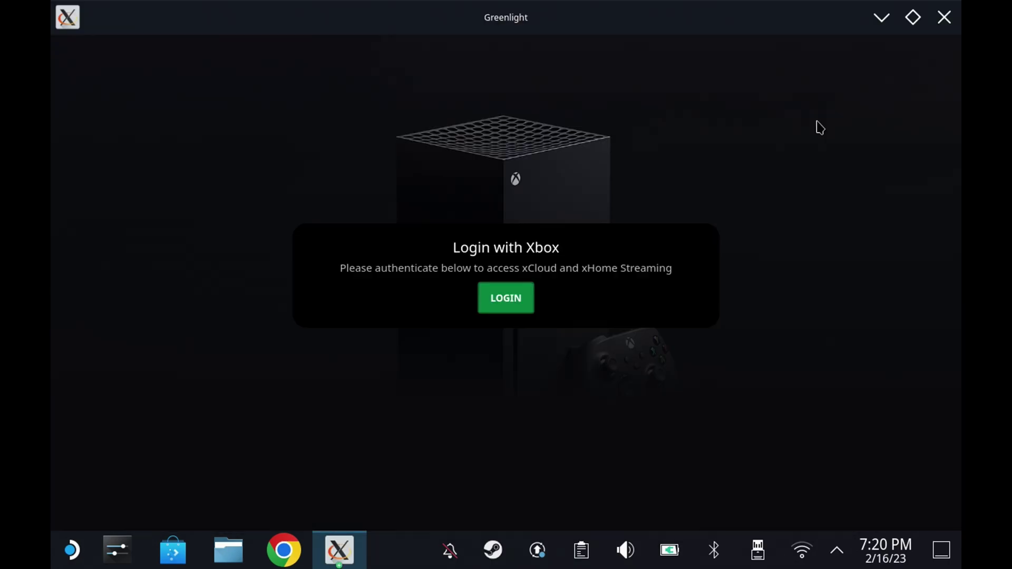
Log in to Greenlight with the Microsoft Xbox account
{"action": "left_click", "coordinate": [357, 545]}
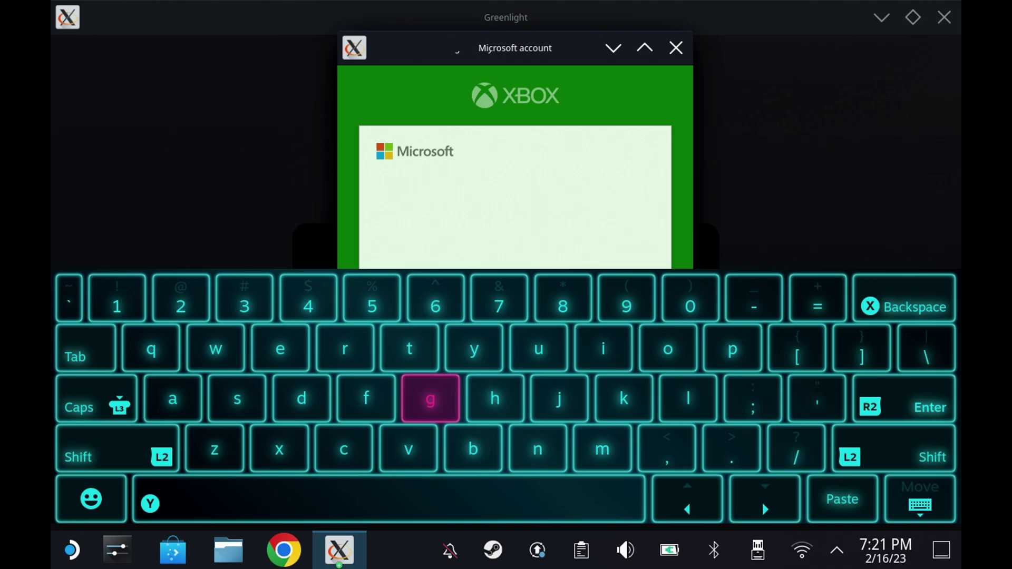
{"action": "left_click", "coordinate": [927, 509]}
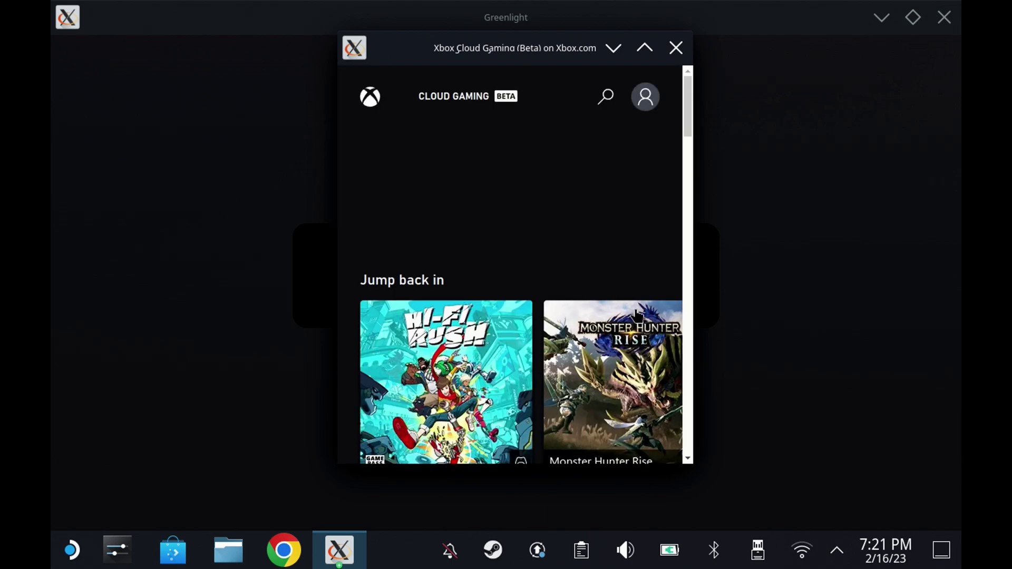
{"action": "mouse_move", "coordinate": [637, 315]}
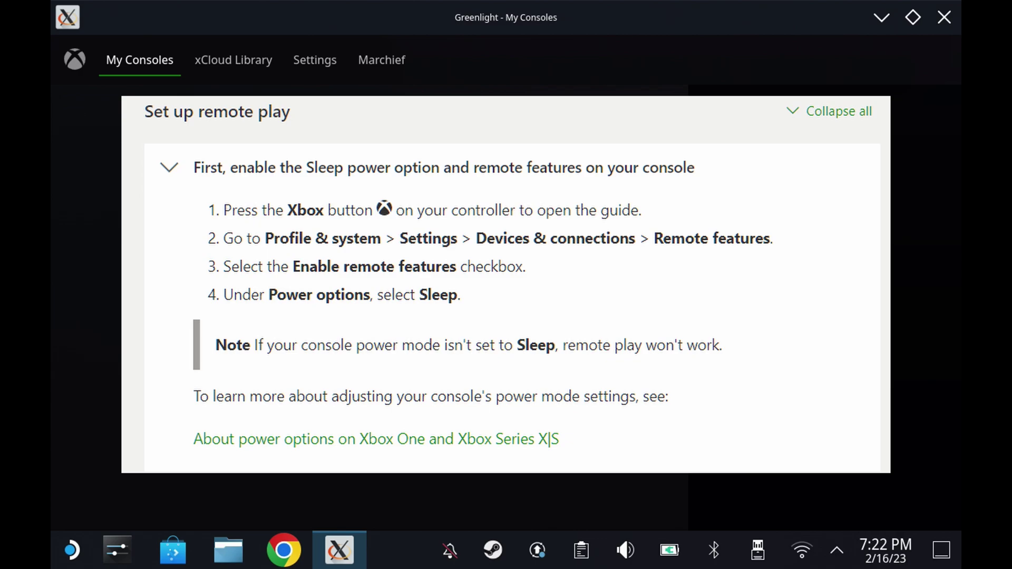
{"action": "key", "text": "Escape"}
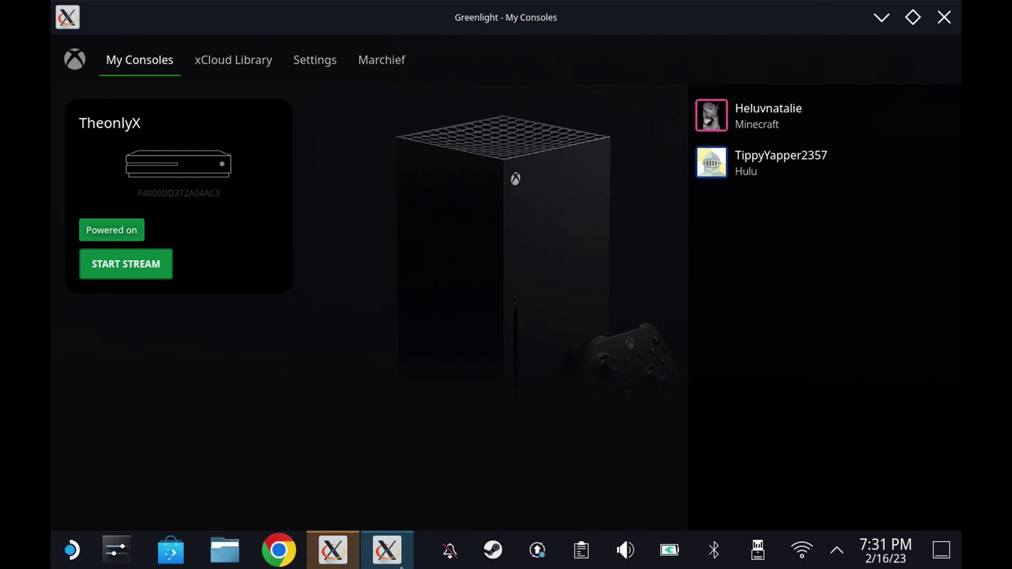
Start streaming the powered-on console and open the Games list in its My games & apps
{"action": "left_click", "coordinate": [134, 273]}
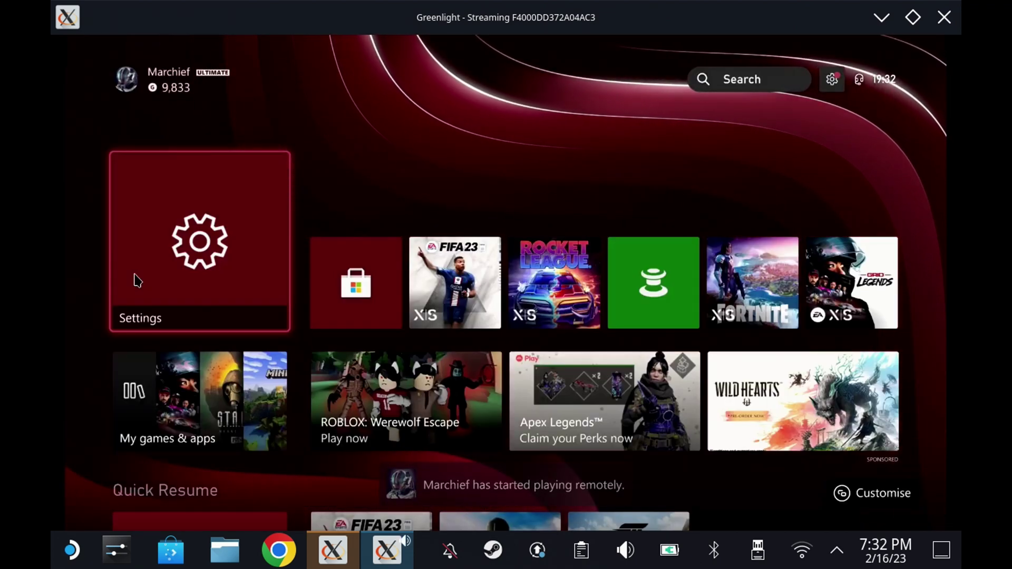
{"action": "key", "text": "Right"}
{"action": "key", "text": "Right"}
{"action": "key", "text": "Right"}
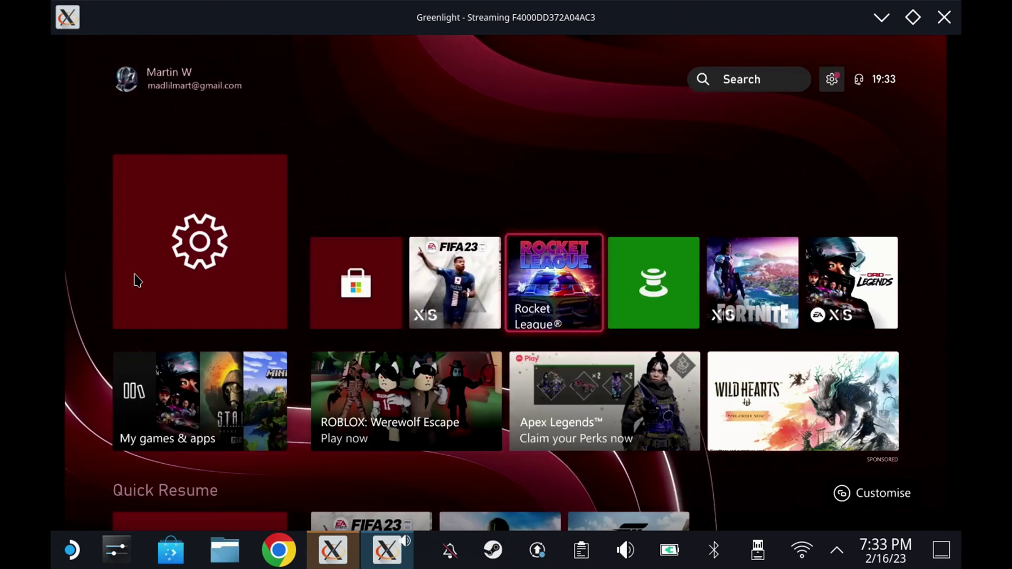
{"action": "key", "text": "x"}
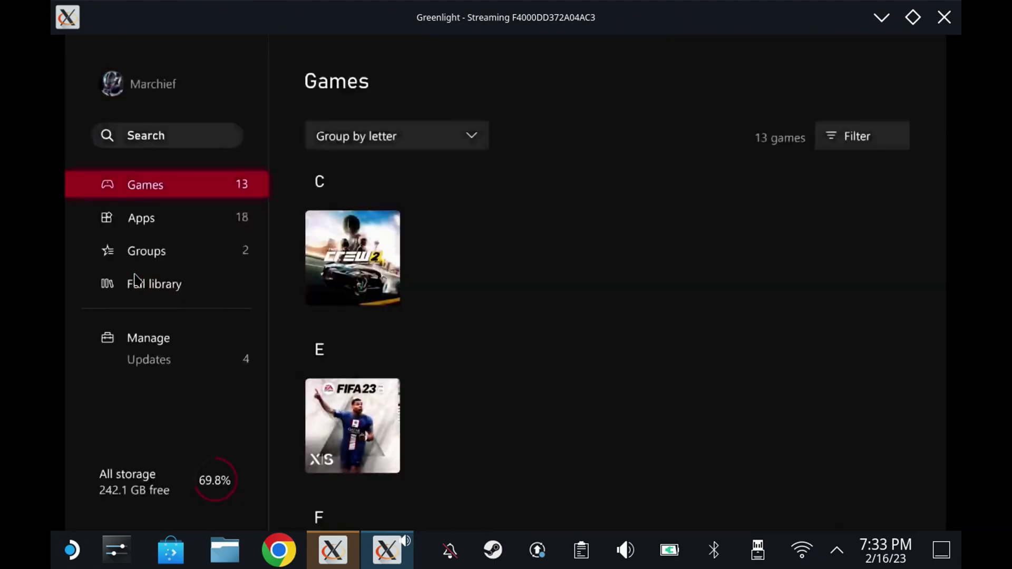
{"action": "key", "text": "Right"}
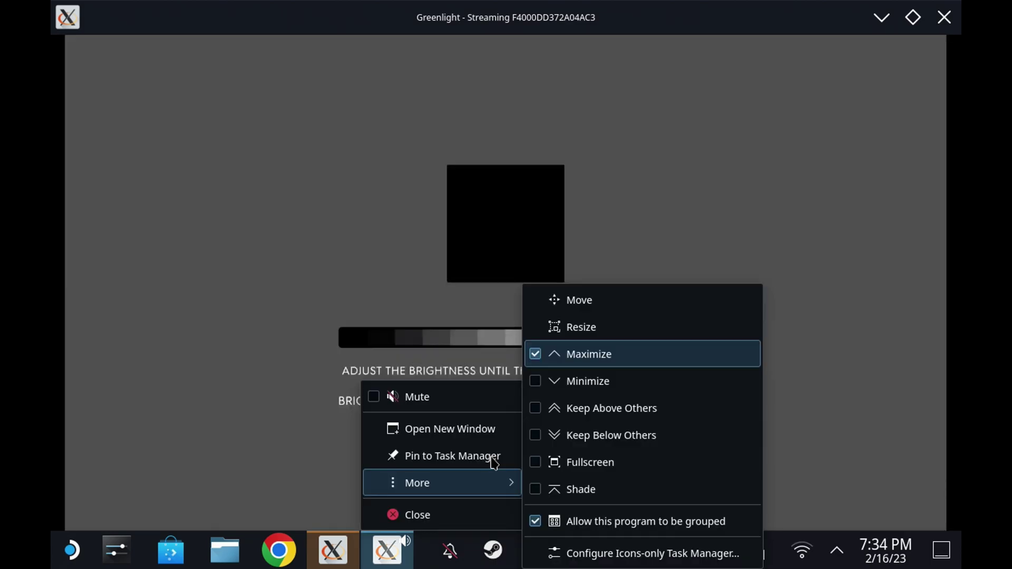
Set the Greenlight streaming window to Fullscreen
{"action": "key", "text": "Down"}
{"action": "key", "text": "Down"}
{"action": "key", "text": "Down"}
{"action": "key", "text": "Down"}
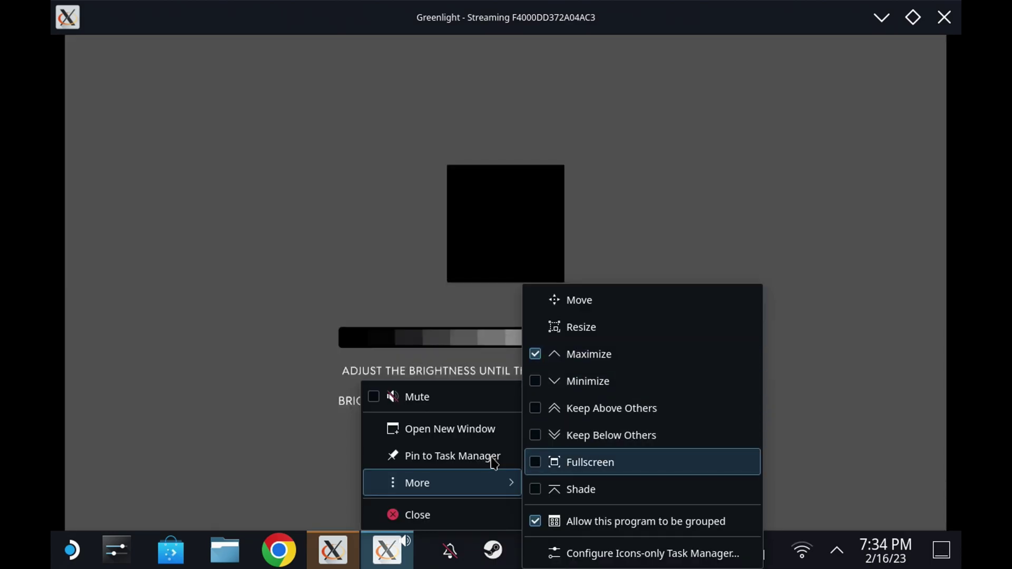
{"action": "key", "text": "Return"}
{"action": "key", "text": "Return"}
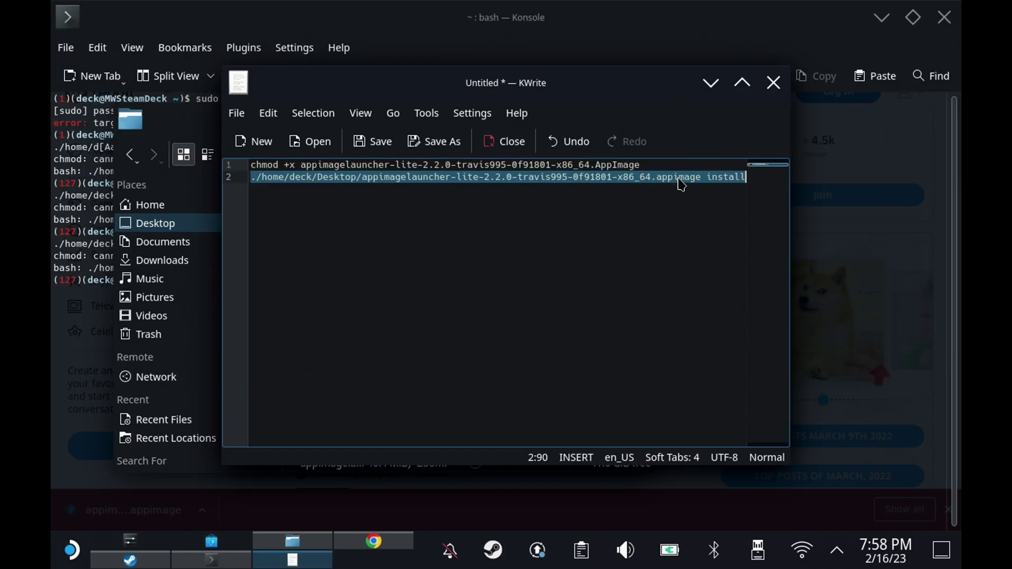
Try to copy the selected AppImageLauncher Lite install command from the KWrite document
{"action": "right_click", "coordinate": [761, 181]}
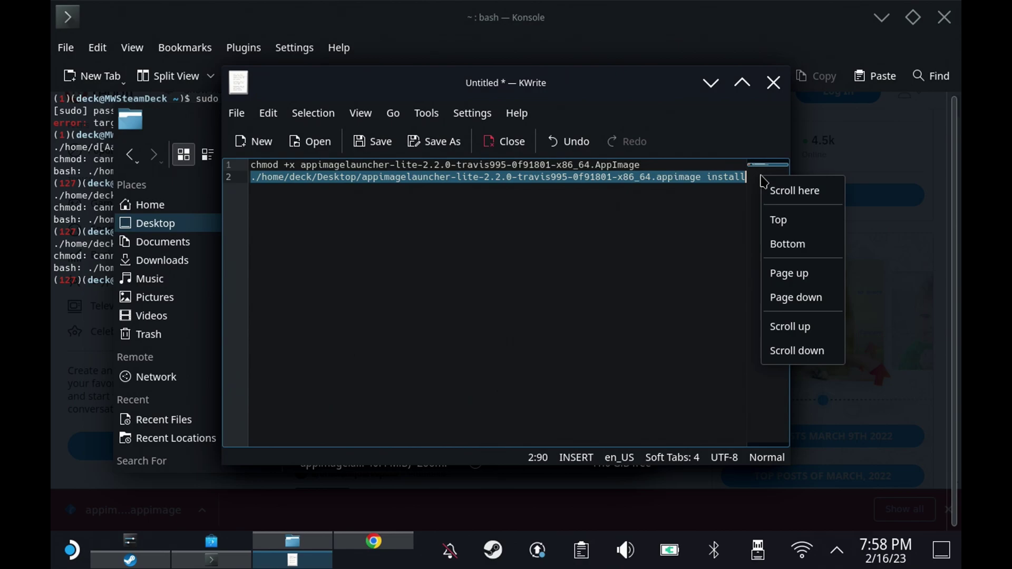
{"action": "left_click", "coordinate": [742, 182]}
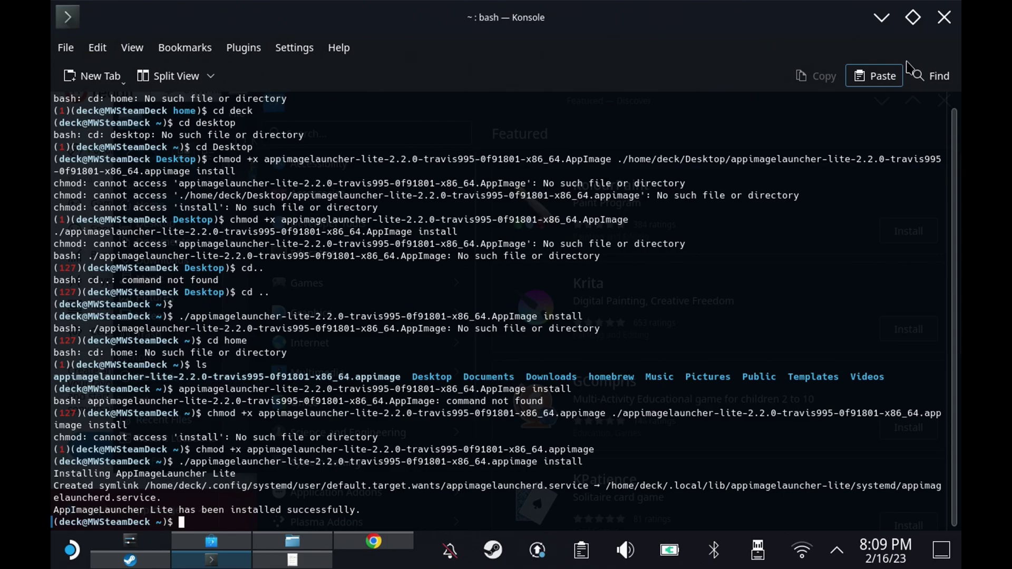
Minimize the terminal and move Greenlight-2.0.0-beta3.appimage from the desktop into the Applications folder under Home
{"action": "left_click", "coordinate": [882, 18]}
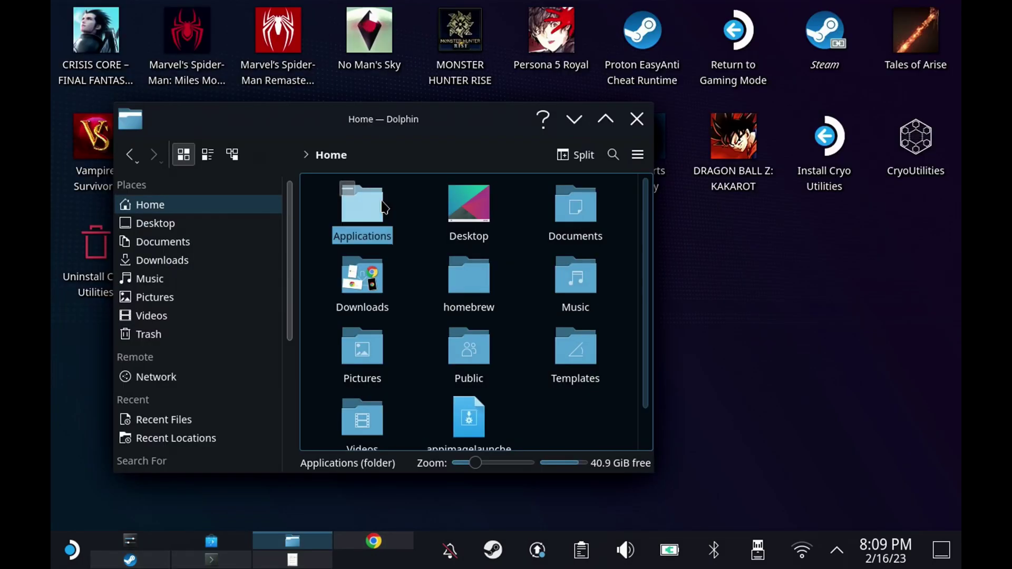
{"action": "left_click", "coordinate": [383, 206]}
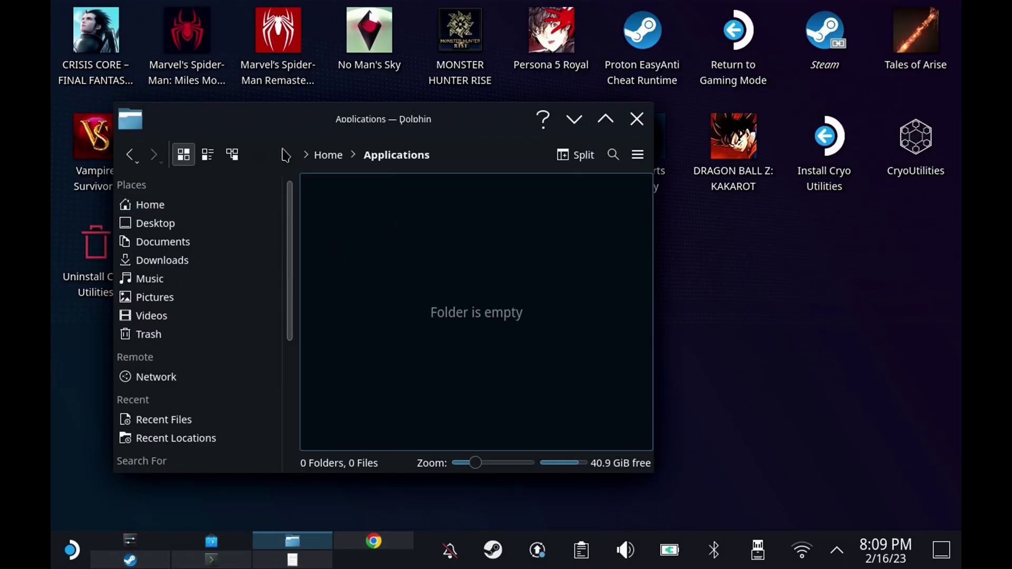
{"action": "left_click_drag", "start_coordinate": [285, 155], "coordinate": [592, 213]}
{"action": "left_click_drag", "start_coordinate": [374, 261], "coordinate": [697, 346]}
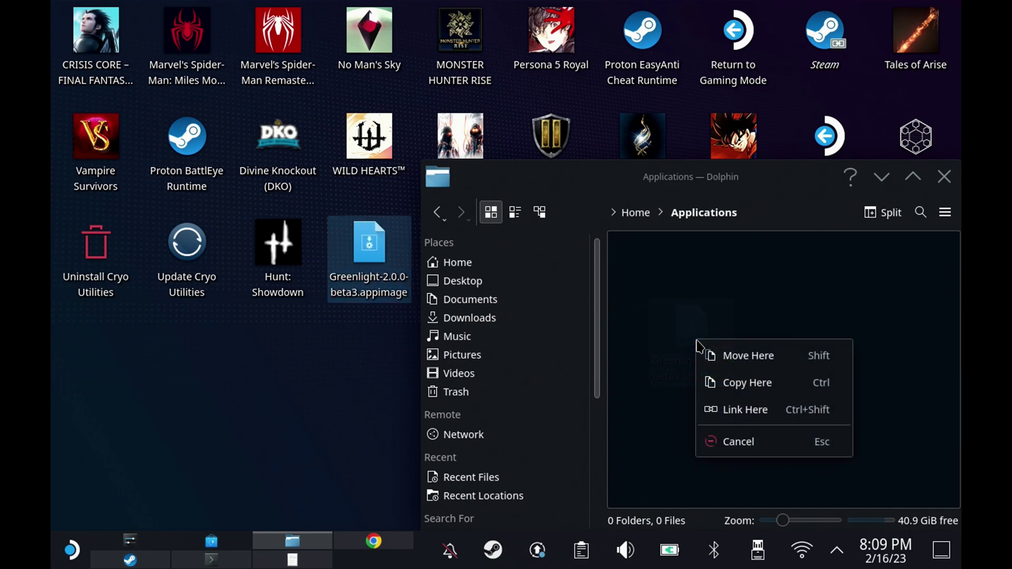
{"action": "left_click", "coordinate": [722, 356]}
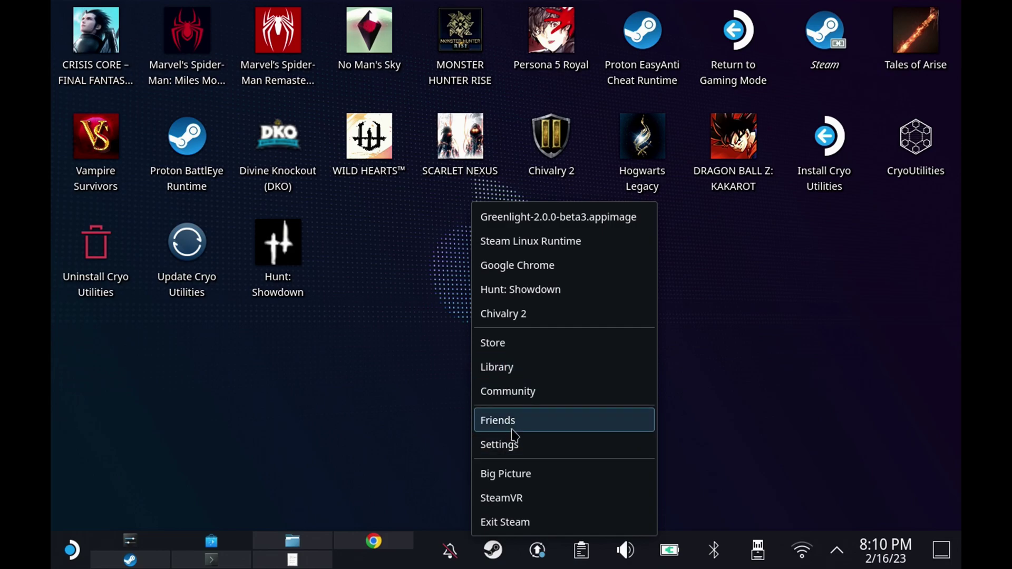
Open the Steam library and add Greenlight (2.0.0-beta3) to it as a non-Steam game
{"action": "left_click", "coordinate": [509, 367]}
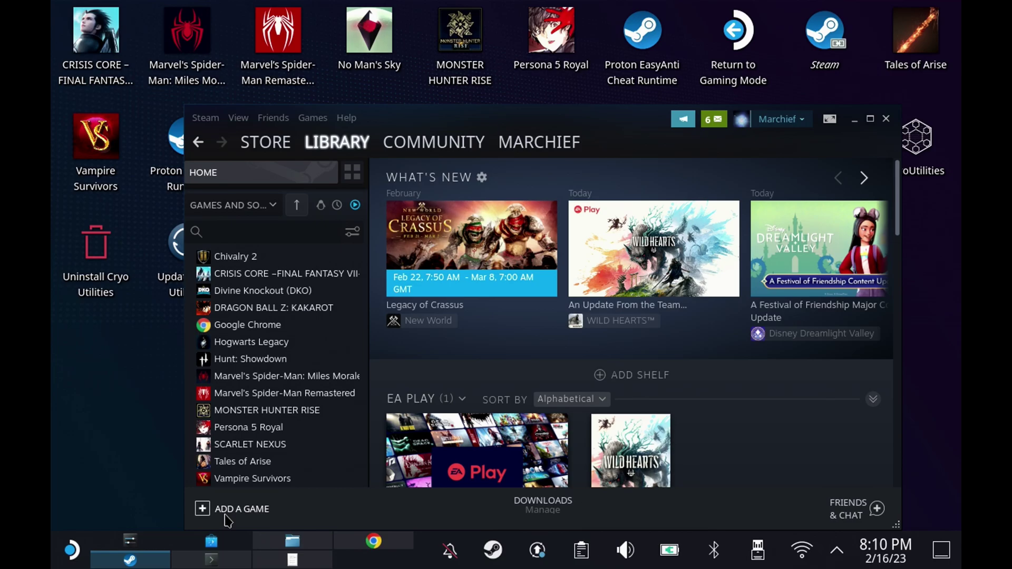
{"action": "left_click", "coordinate": [227, 514]}
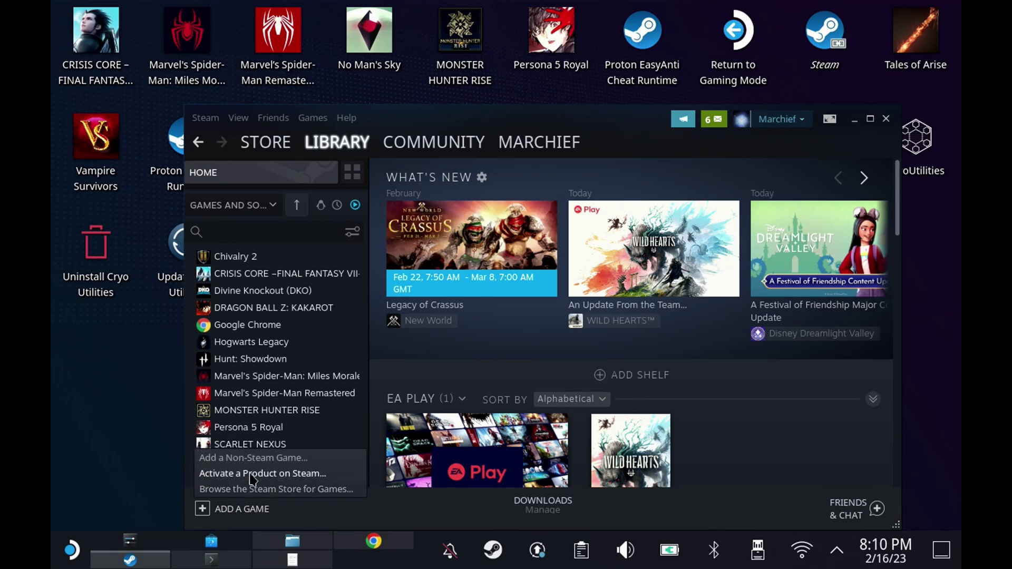
{"action": "left_click", "coordinate": [255, 460]}
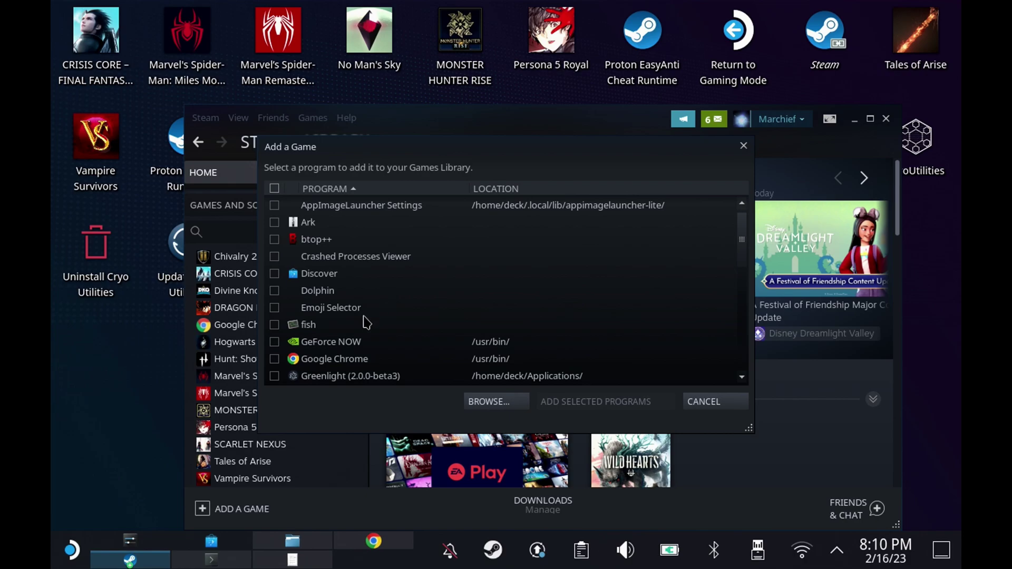
{"action": "left_click", "coordinate": [347, 378]}
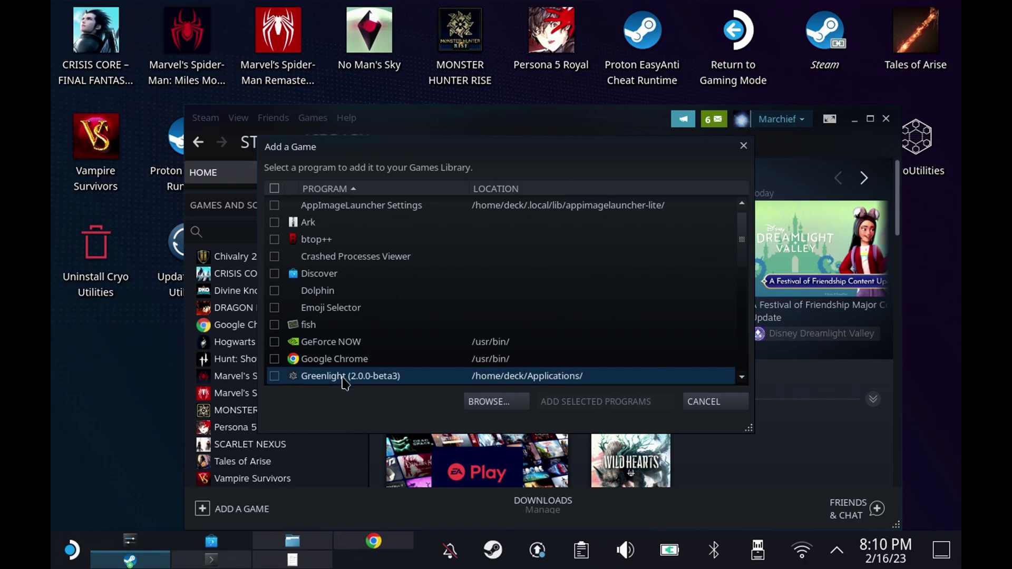
{"action": "left_click", "coordinate": [274, 376]}
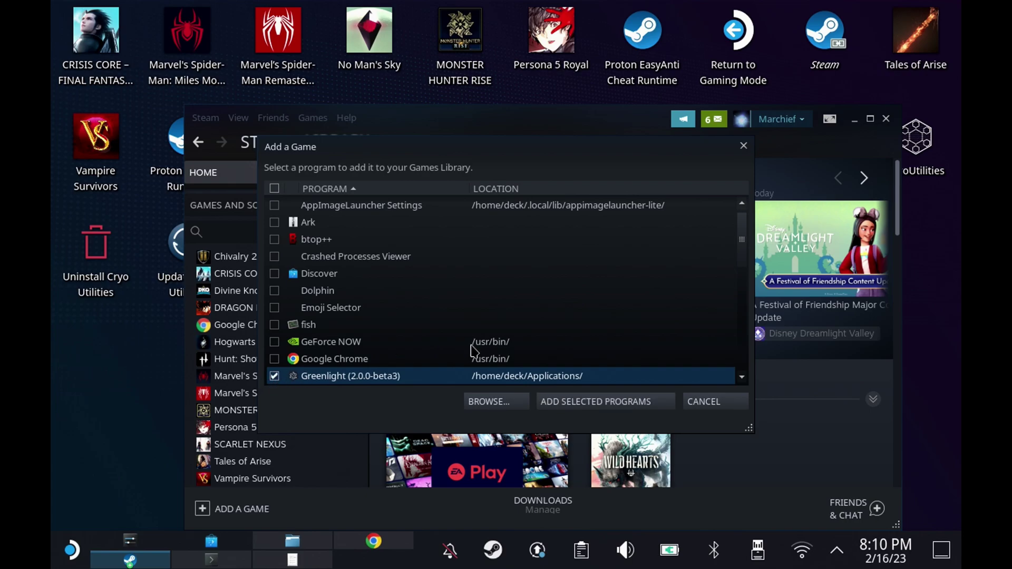
{"action": "left_click", "coordinate": [566, 405]}
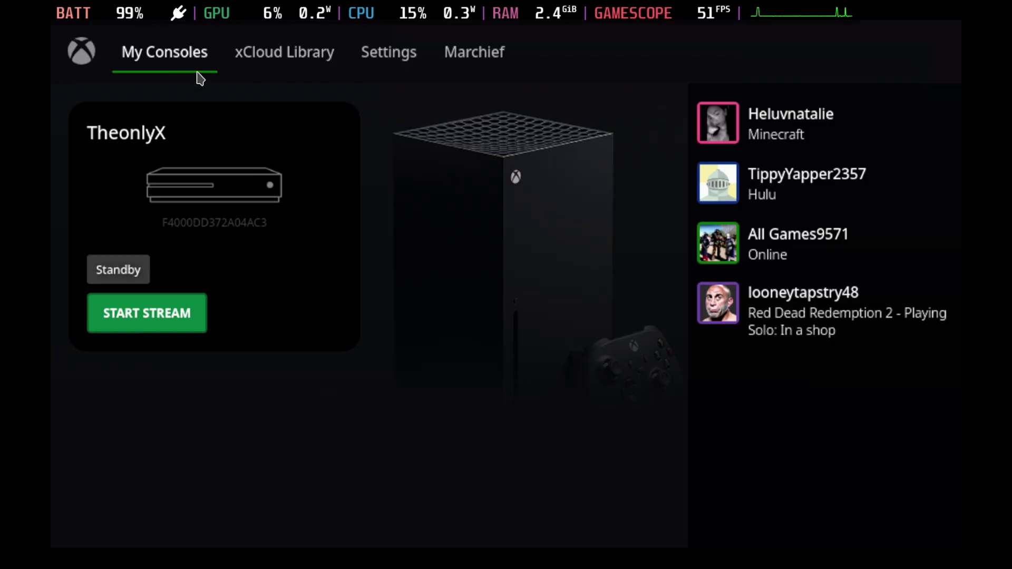
Find Battlefield V in Greenlight's xCloud Library and start streaming it
{"action": "left_click", "coordinate": [251, 53]}
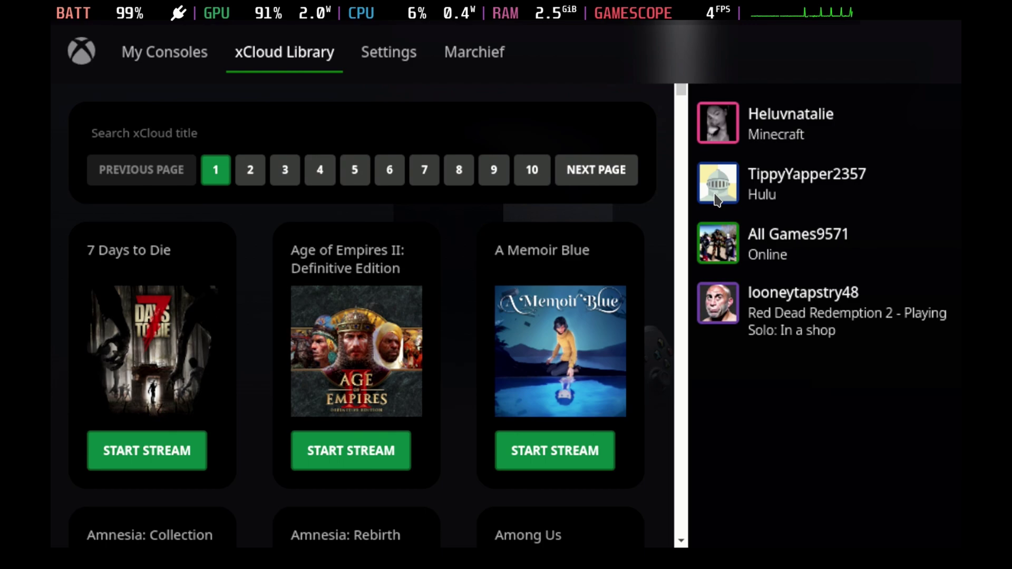
{"action": "scroll", "coordinate": [677, 200], "scroll_direction": "down", "scroll_amount": 15}
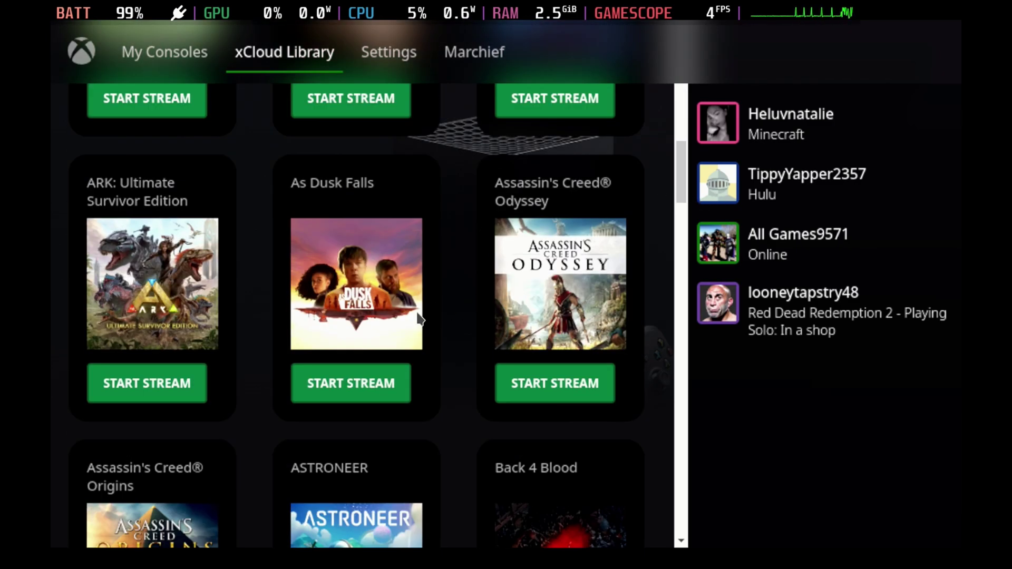
{"action": "left_click", "coordinate": [686, 345]}
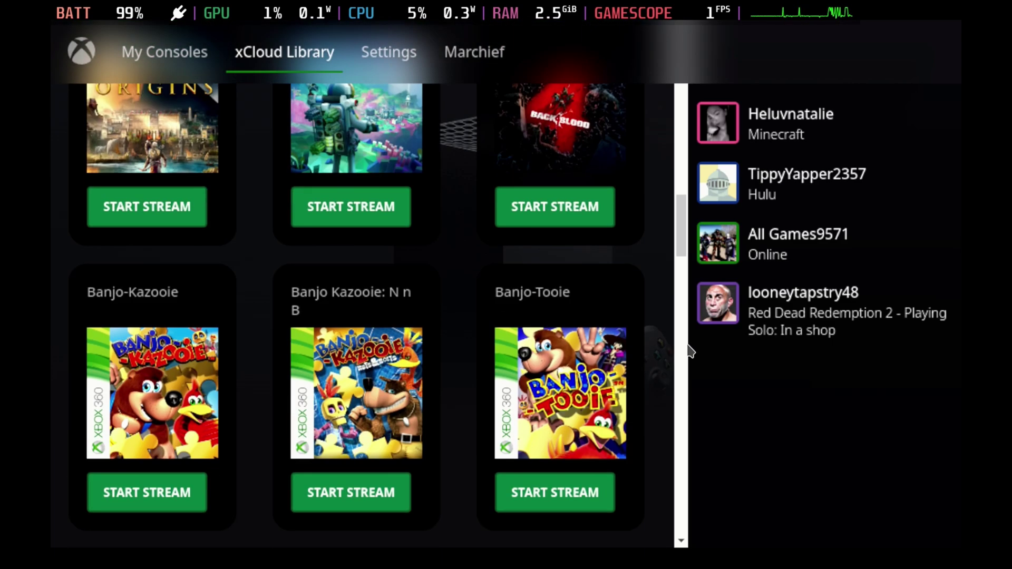
{"action": "left_click", "coordinate": [682, 350]}
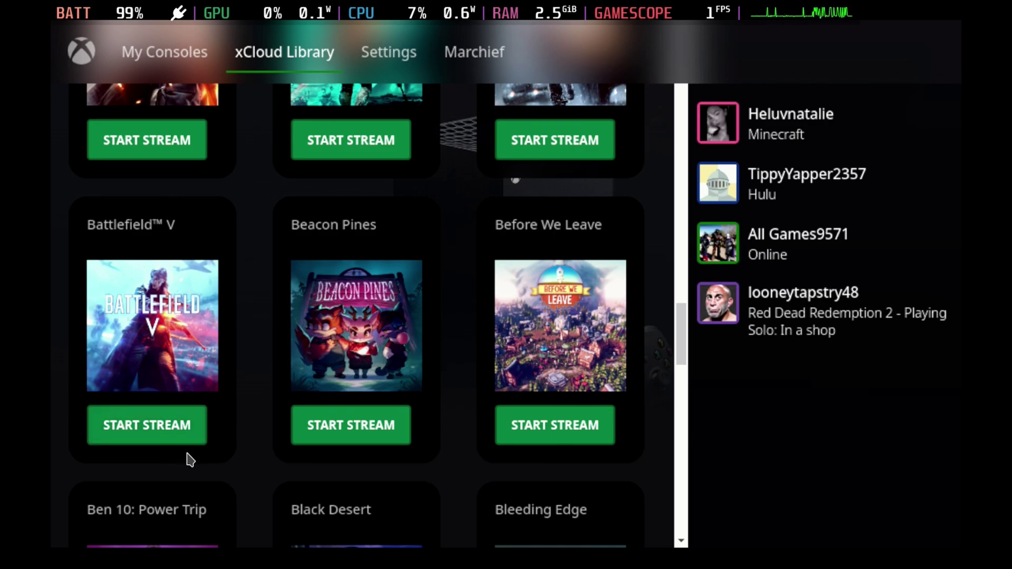
{"action": "left_click", "coordinate": [173, 434]}
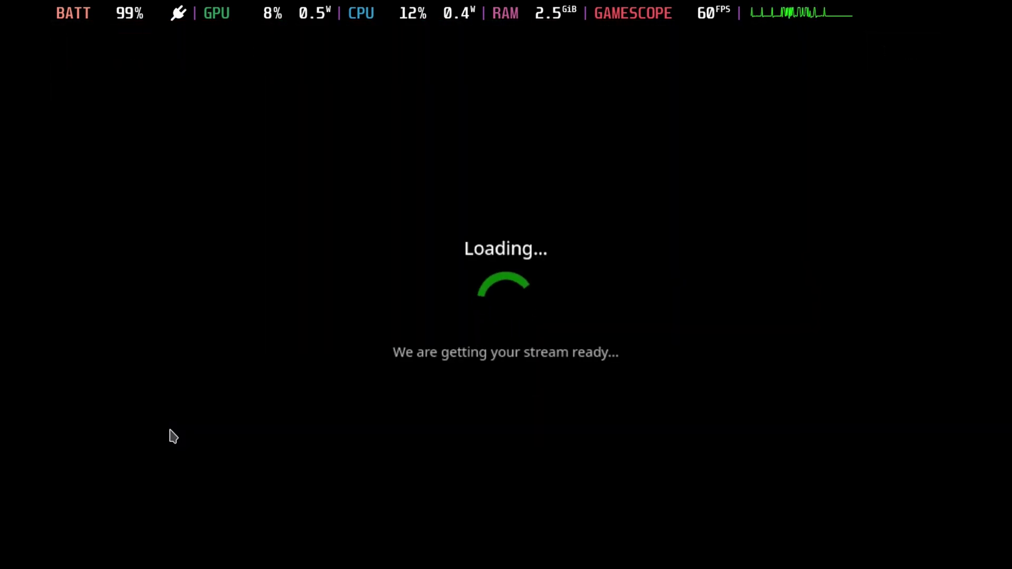